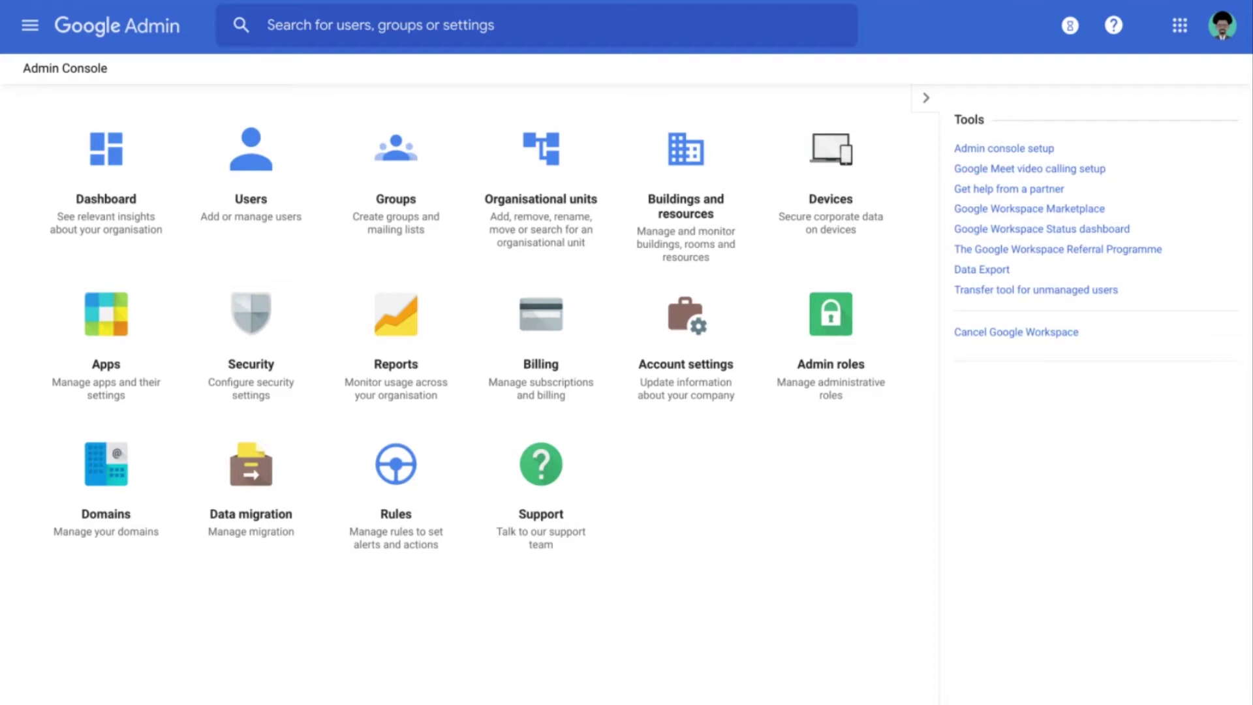
Open Gmail's User settings under Apps > Google Workspace and show them for the test organisational unit
click(86, 340)
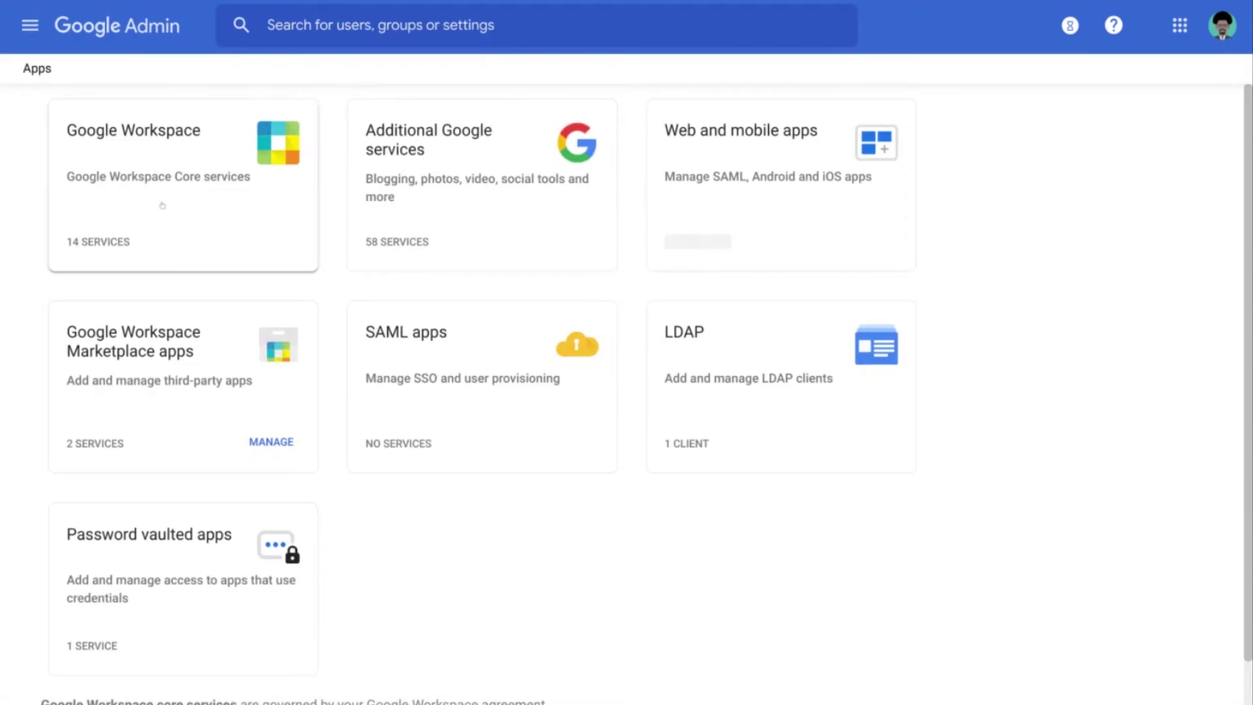
click(163, 203)
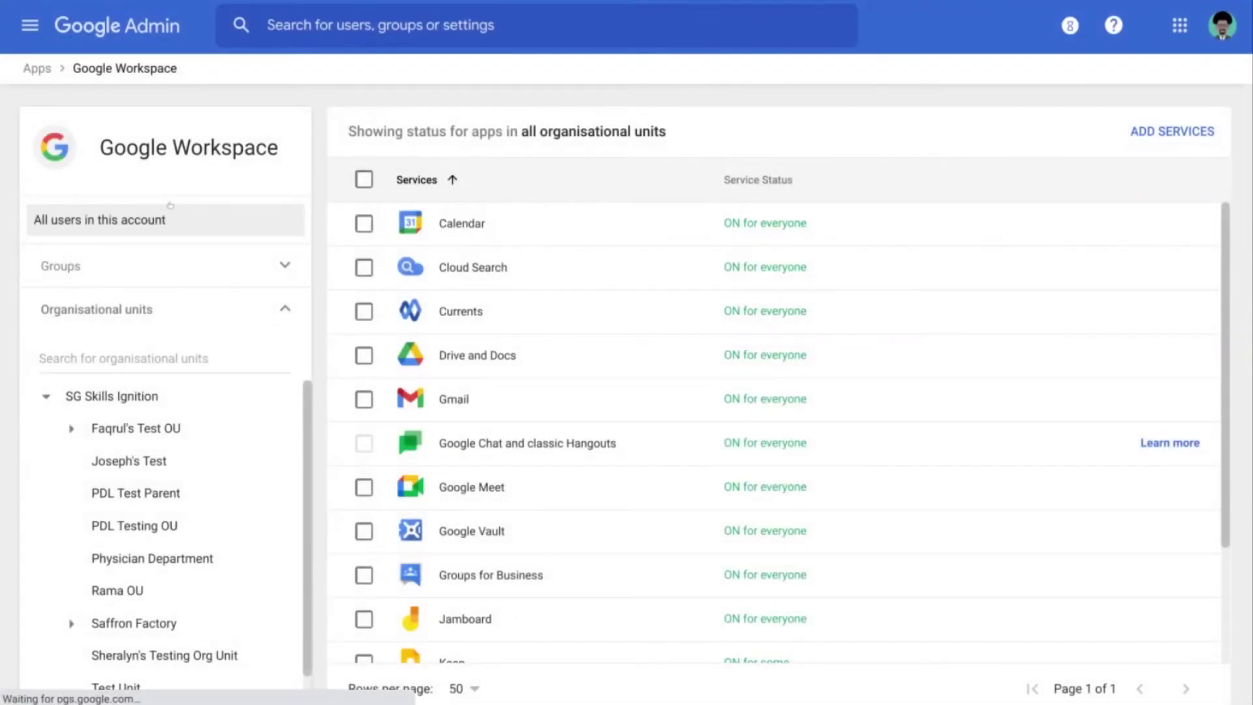
click(497, 403)
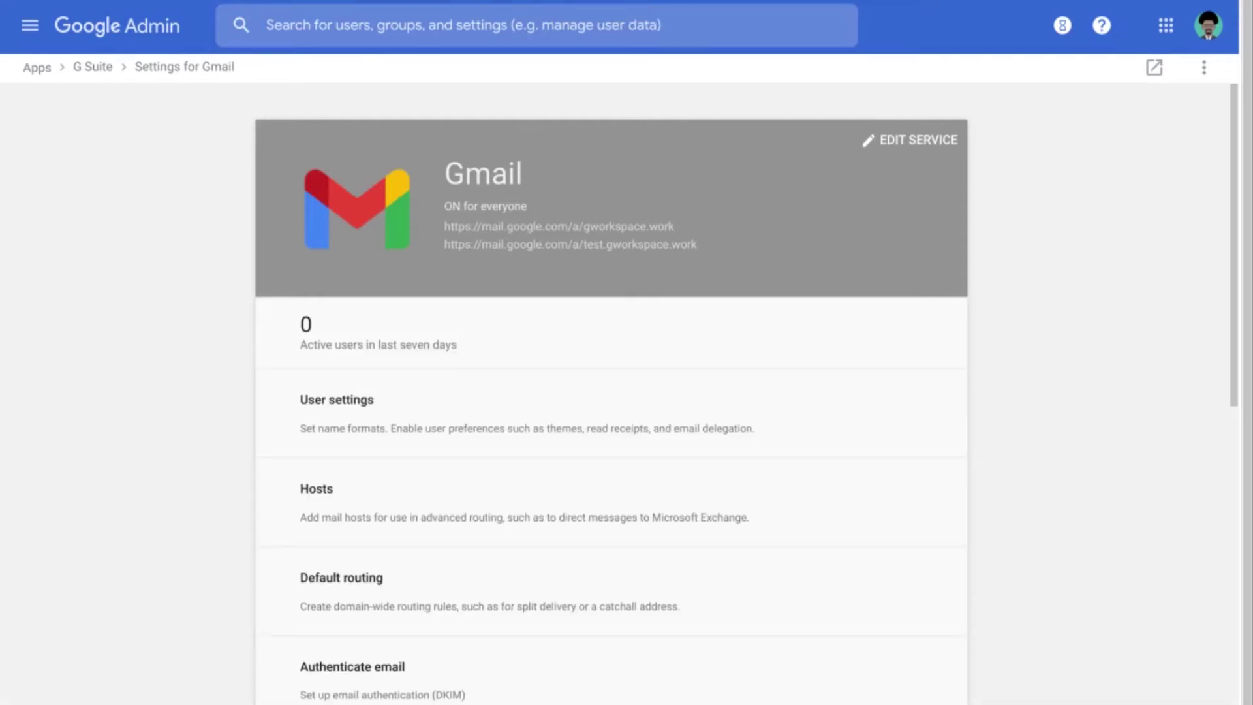
click(497, 404)
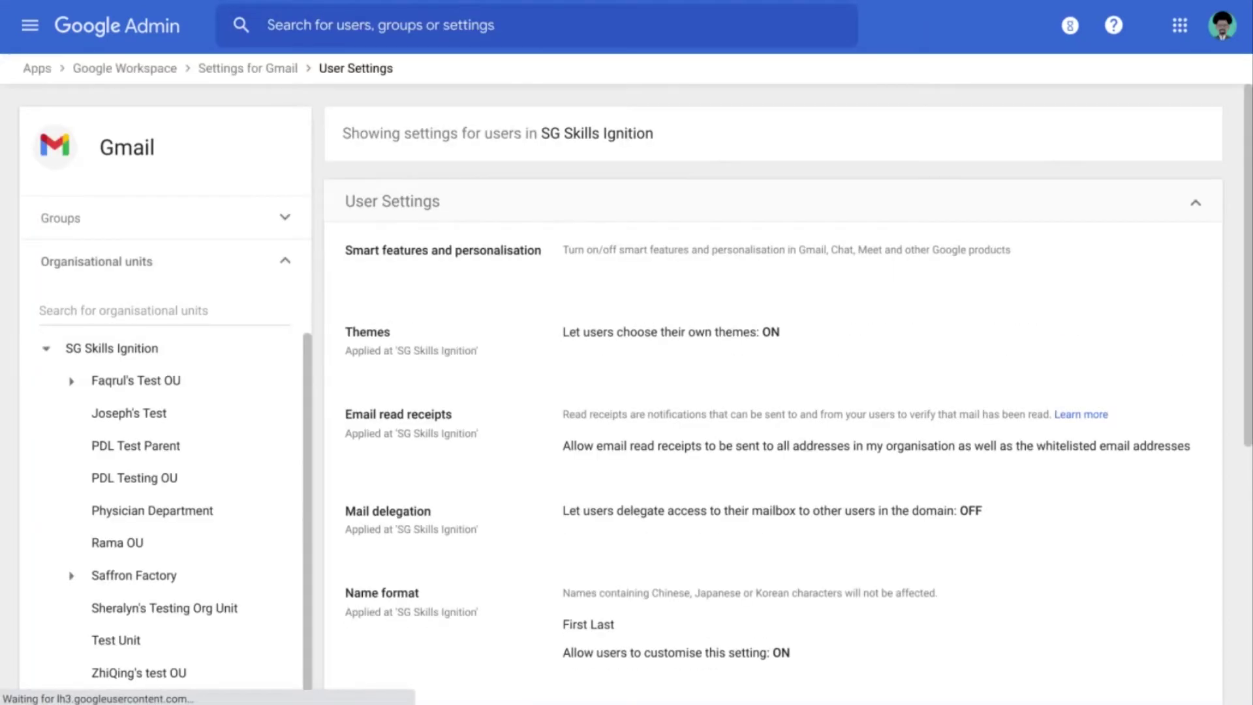
click(173, 384)
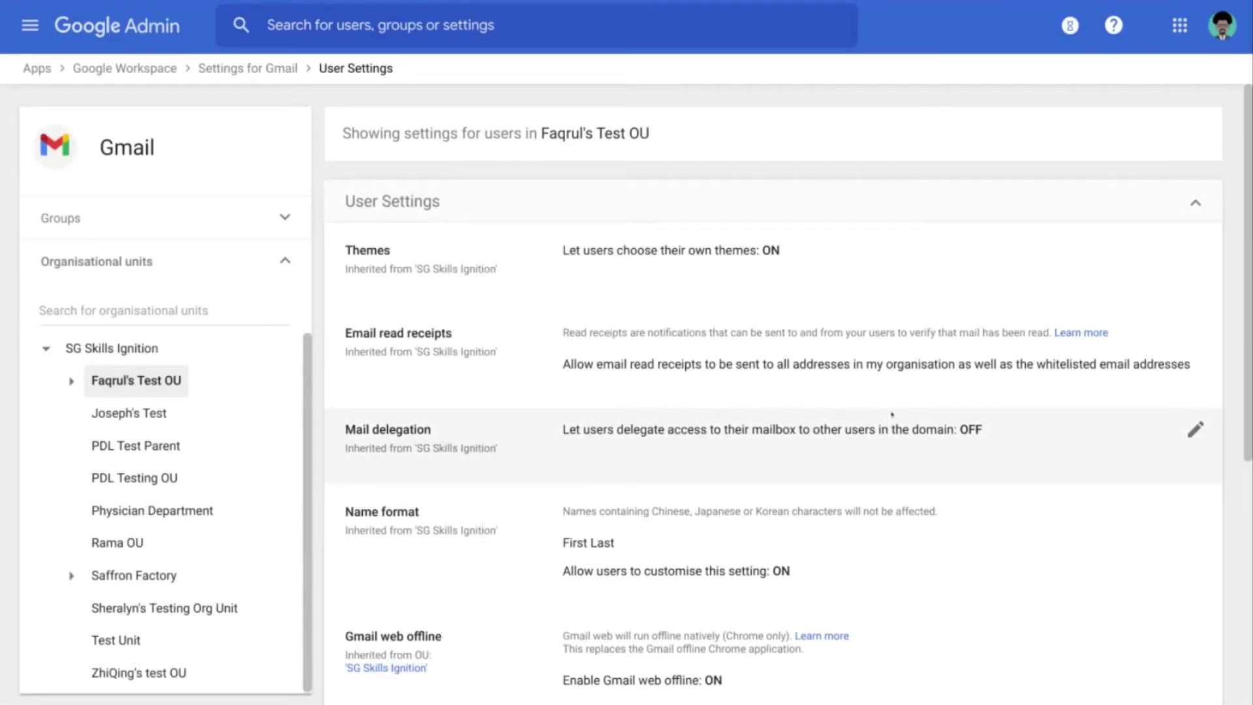
Scroll to the S/MIME row and open it for editing for the test unit
scroll(773, 431, down, 6)
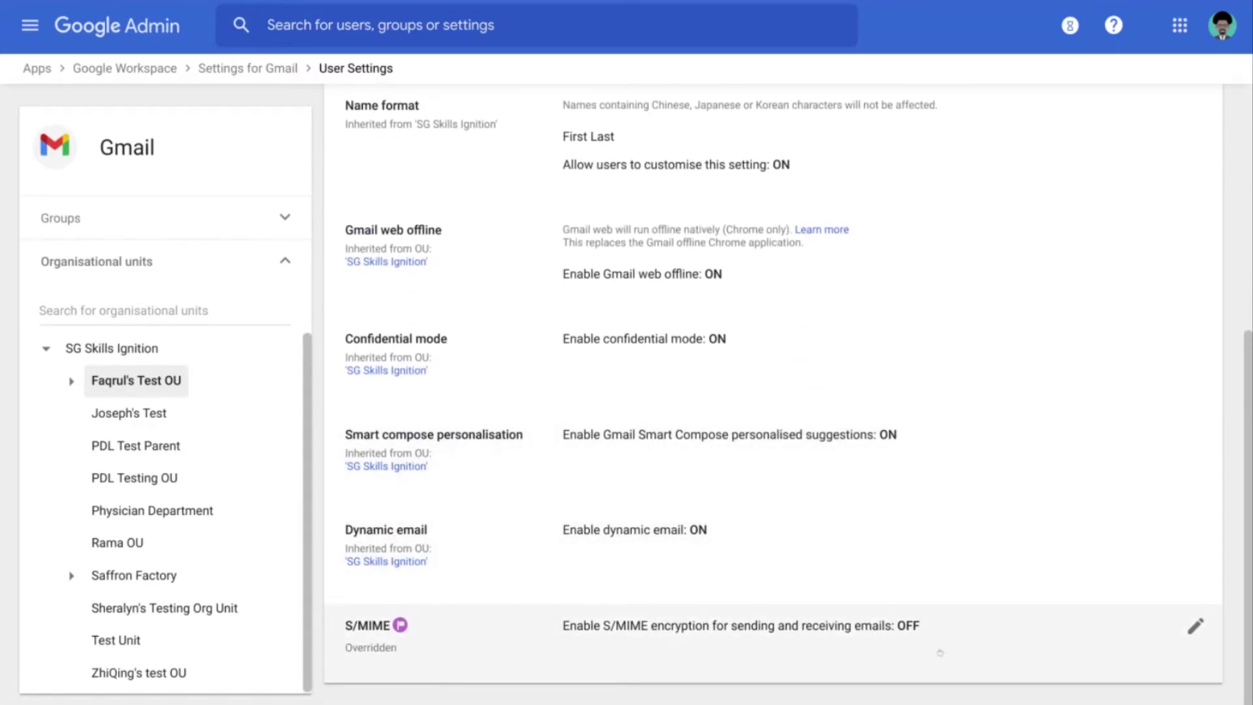
click(1013, 644)
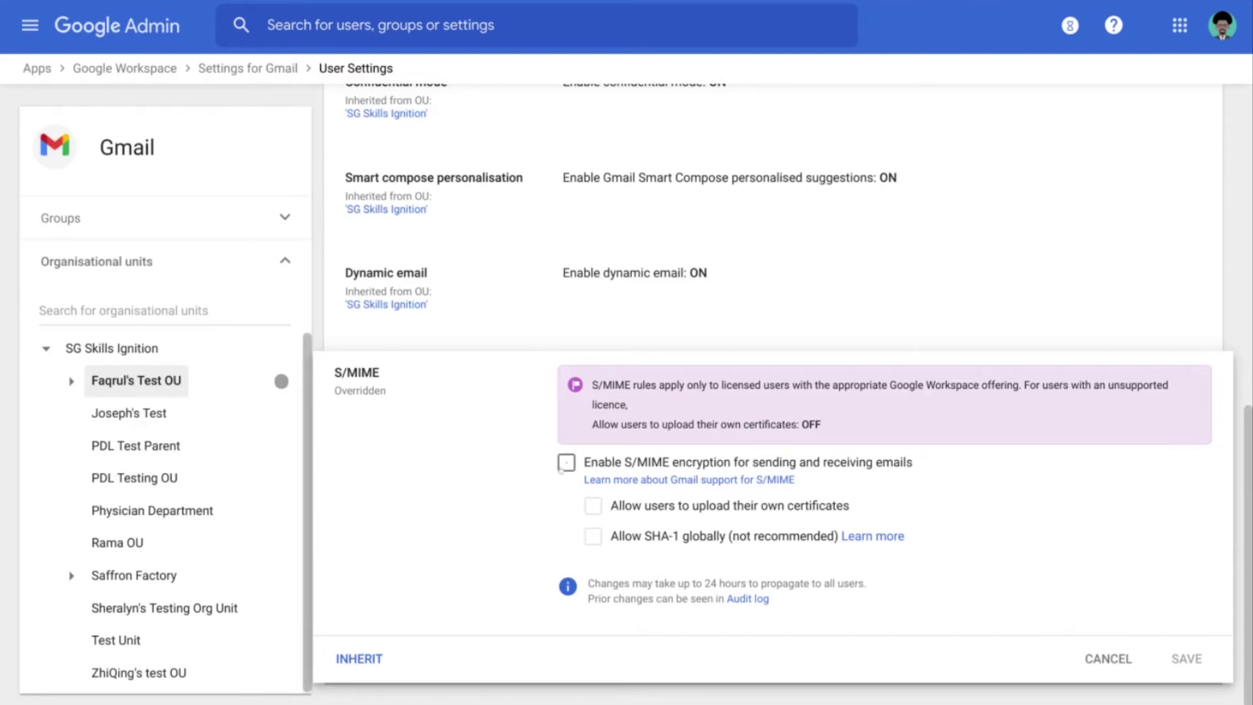
Enable S/MIME encryption and allow users to upload their own certificates, then save
click(565, 463)
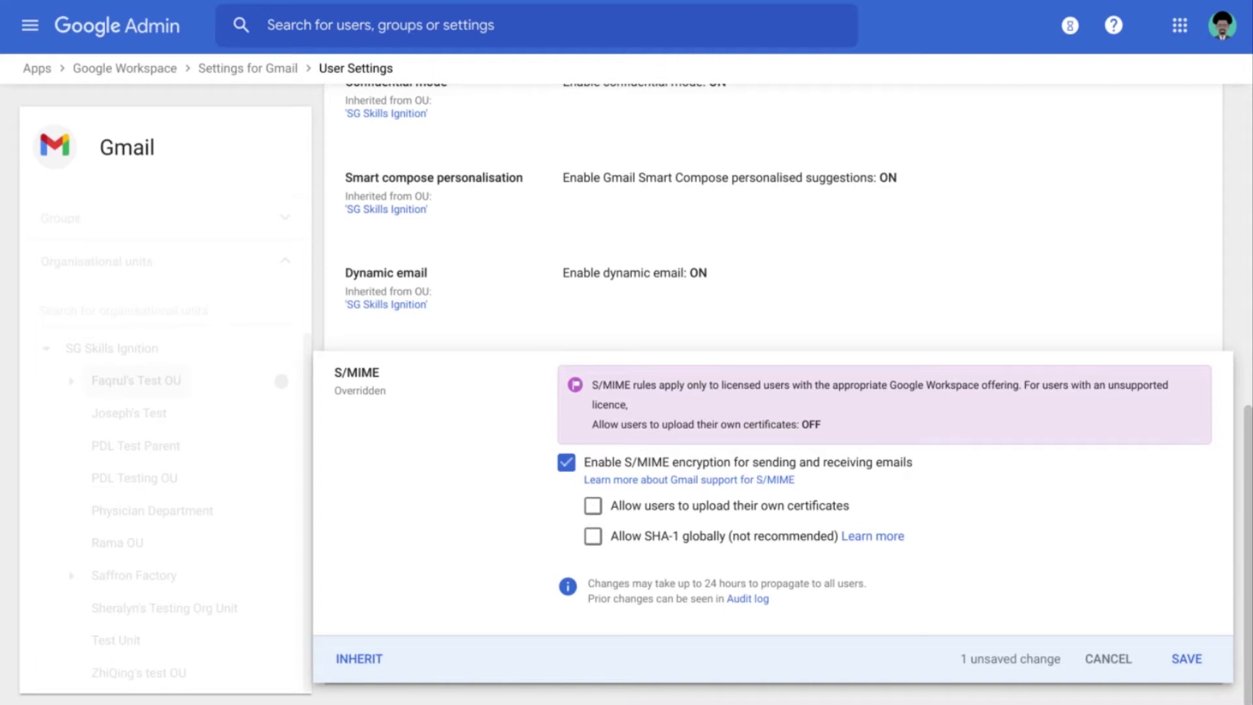
click(590, 508)
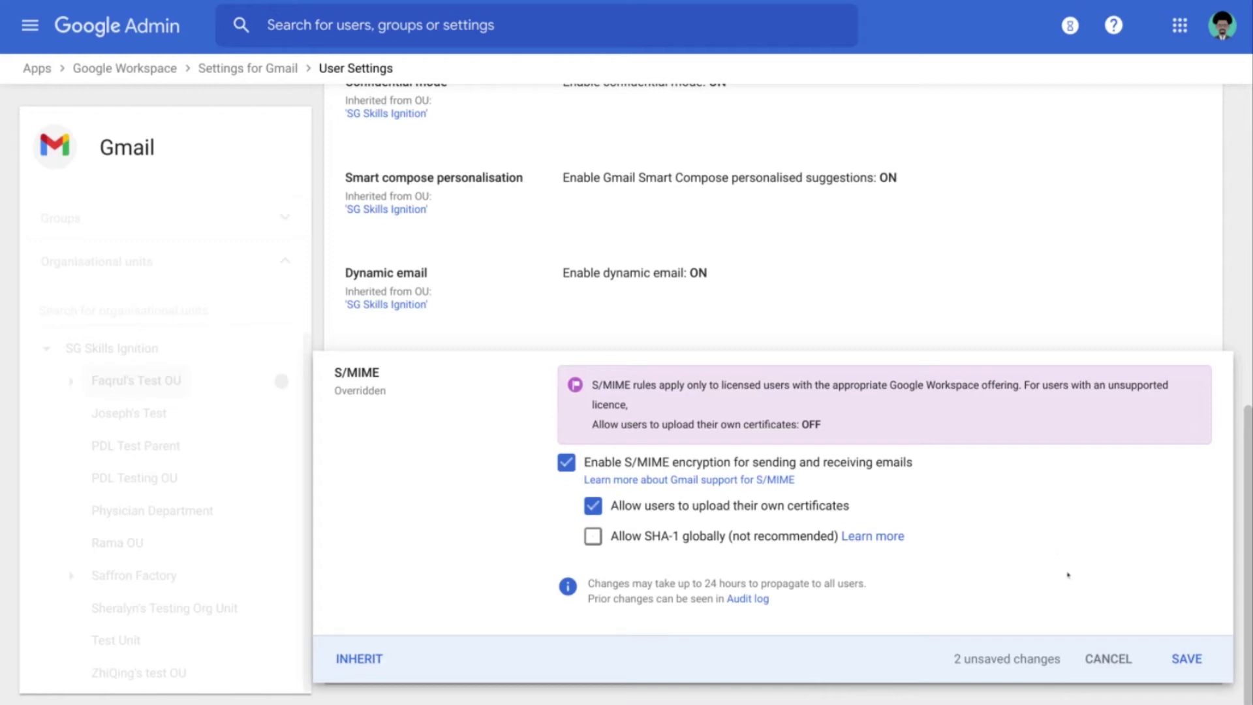
click(1180, 654)
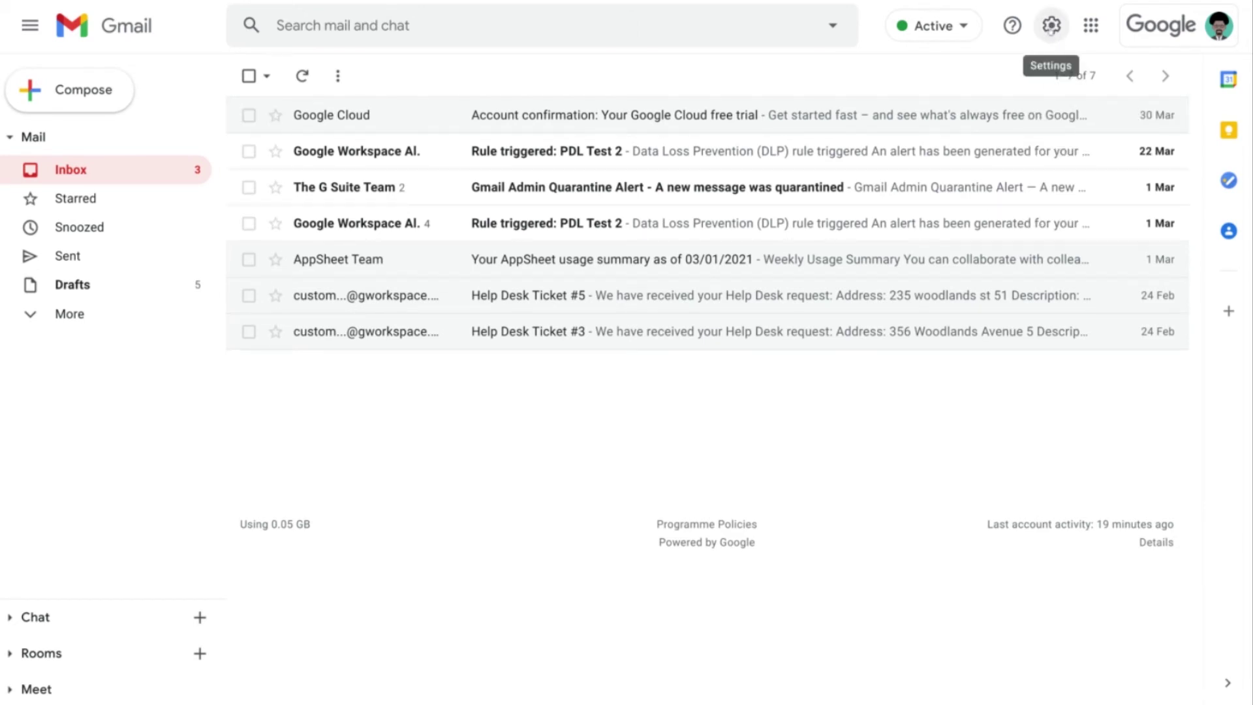
Edit the send-as address from Gmail's Accounts settings and begin uploading a personal certificate
click(1051, 26)
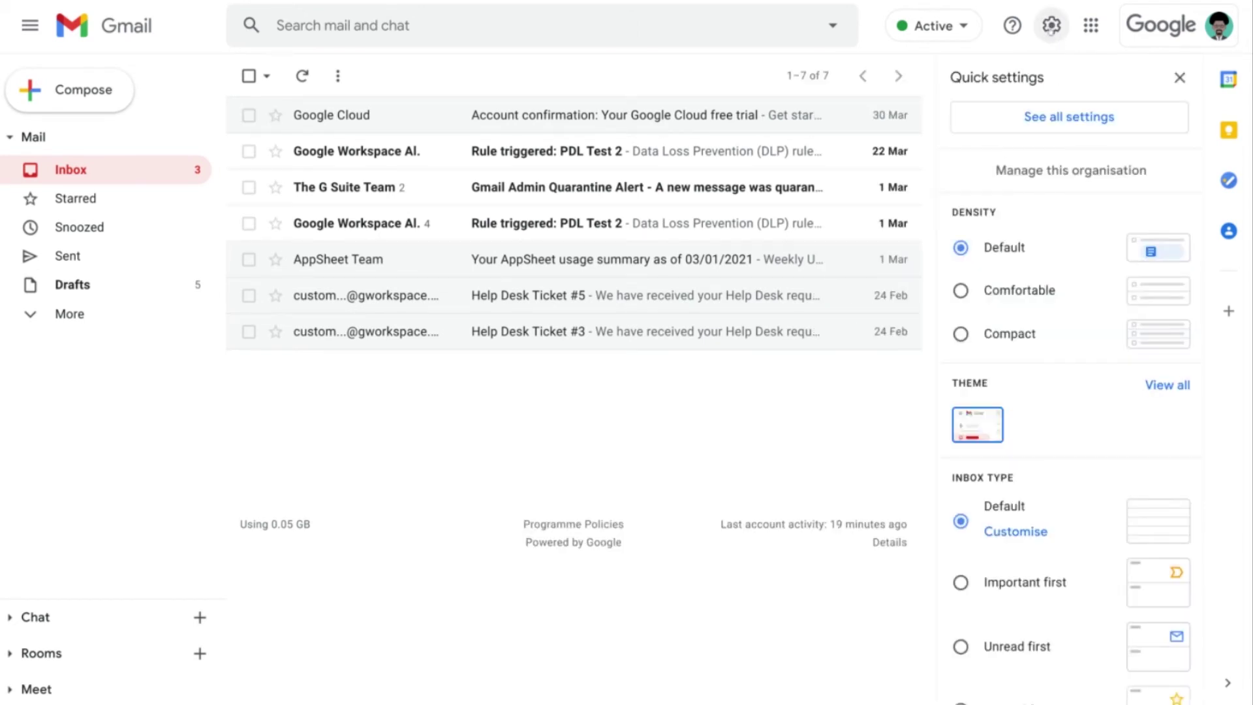
click(1062, 117)
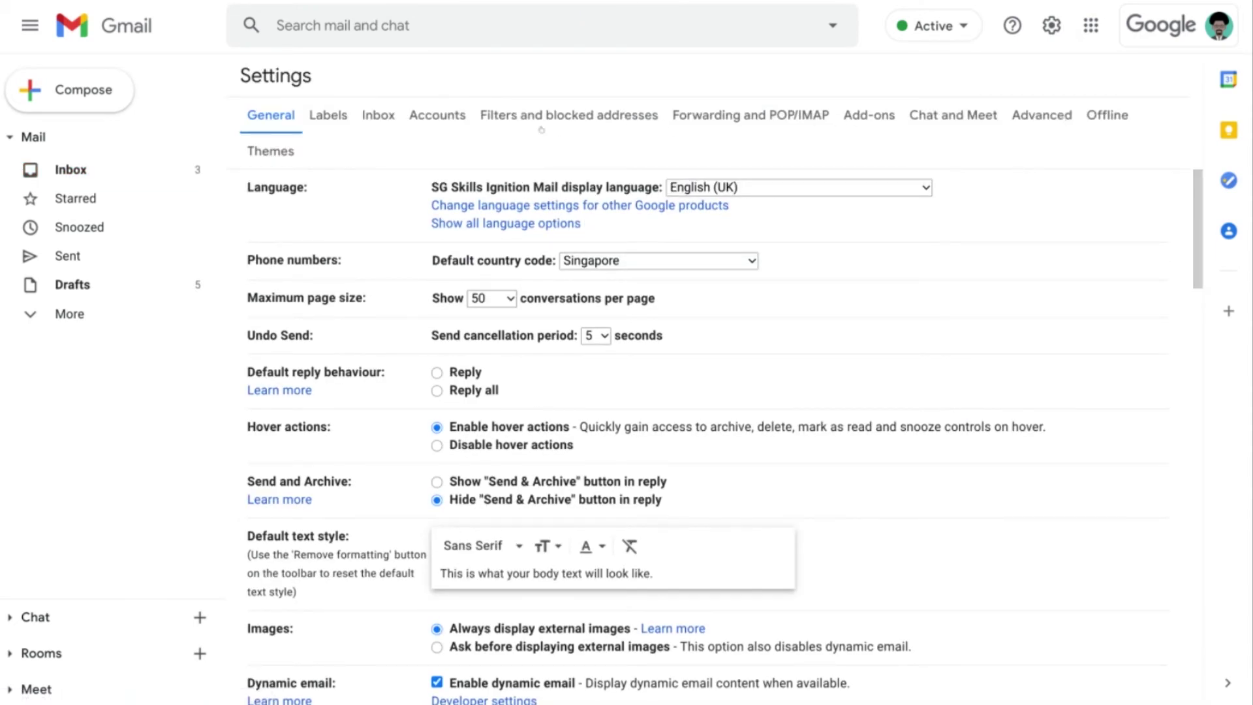
click(447, 123)
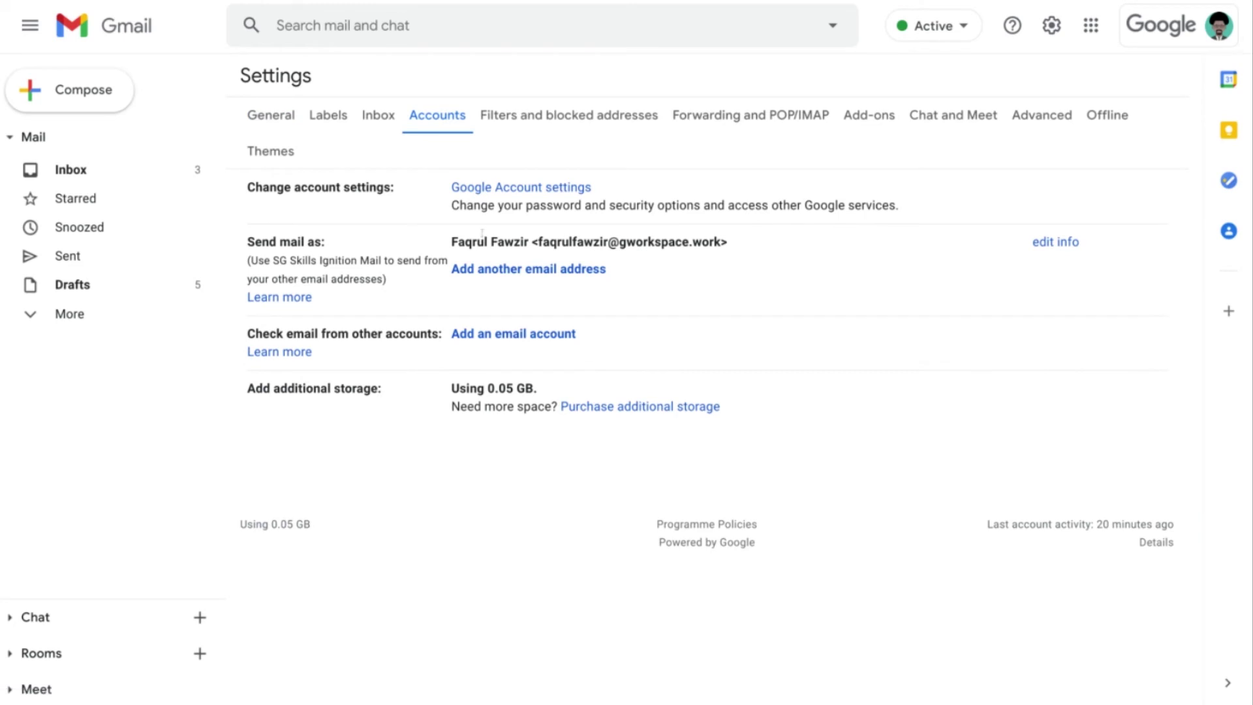
click(1068, 241)
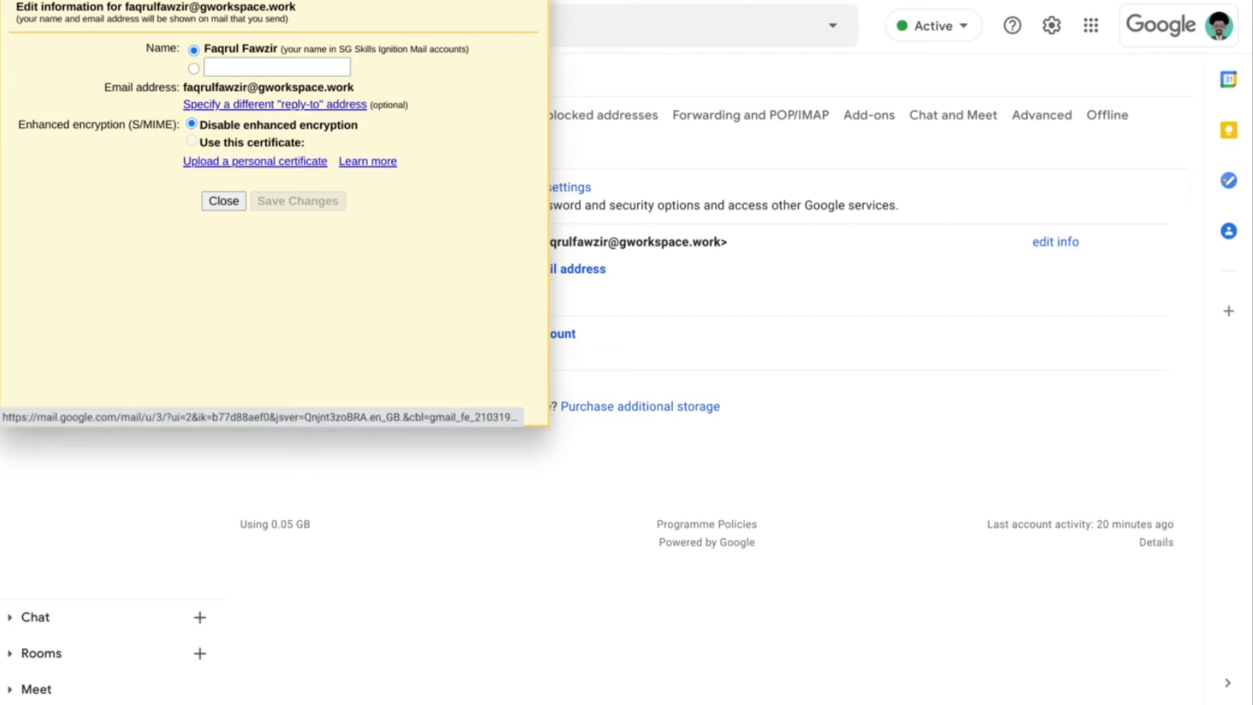
click(248, 162)
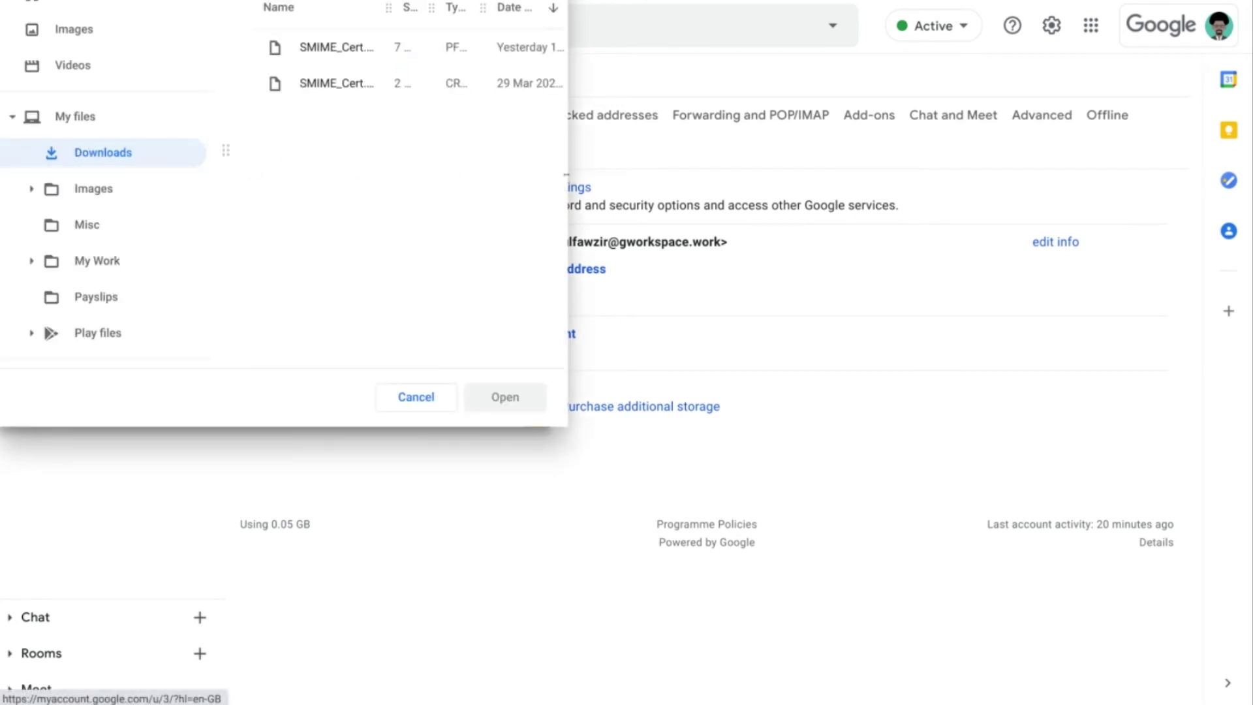
Choose SMIME_Cert.pfx in the file picker and enter the certificate password
drag(570, 182, 776, 176)
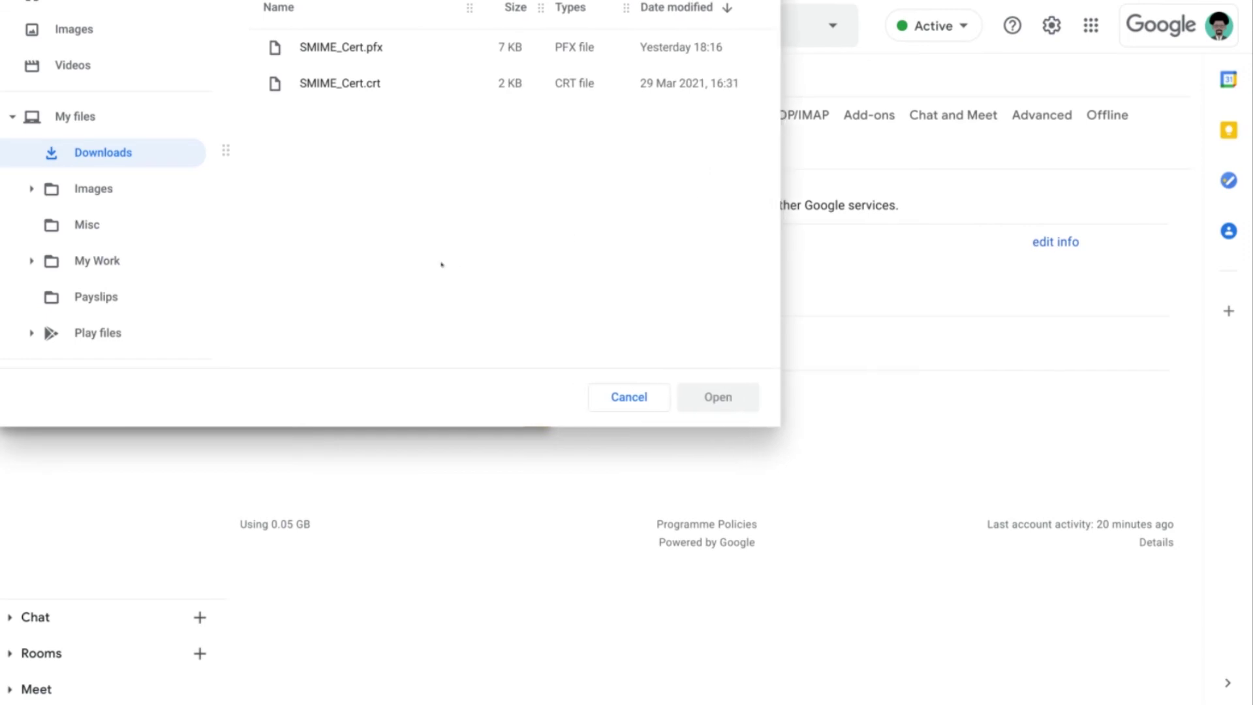
click(358, 48)
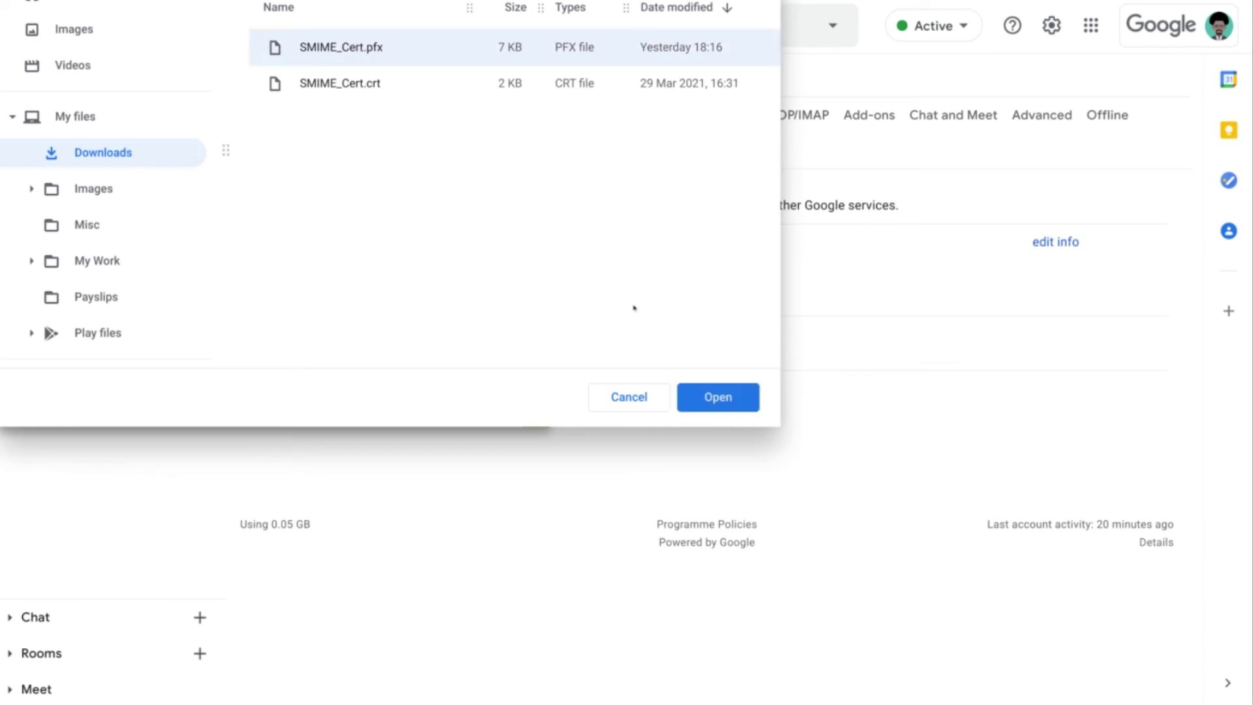
click(721, 388)
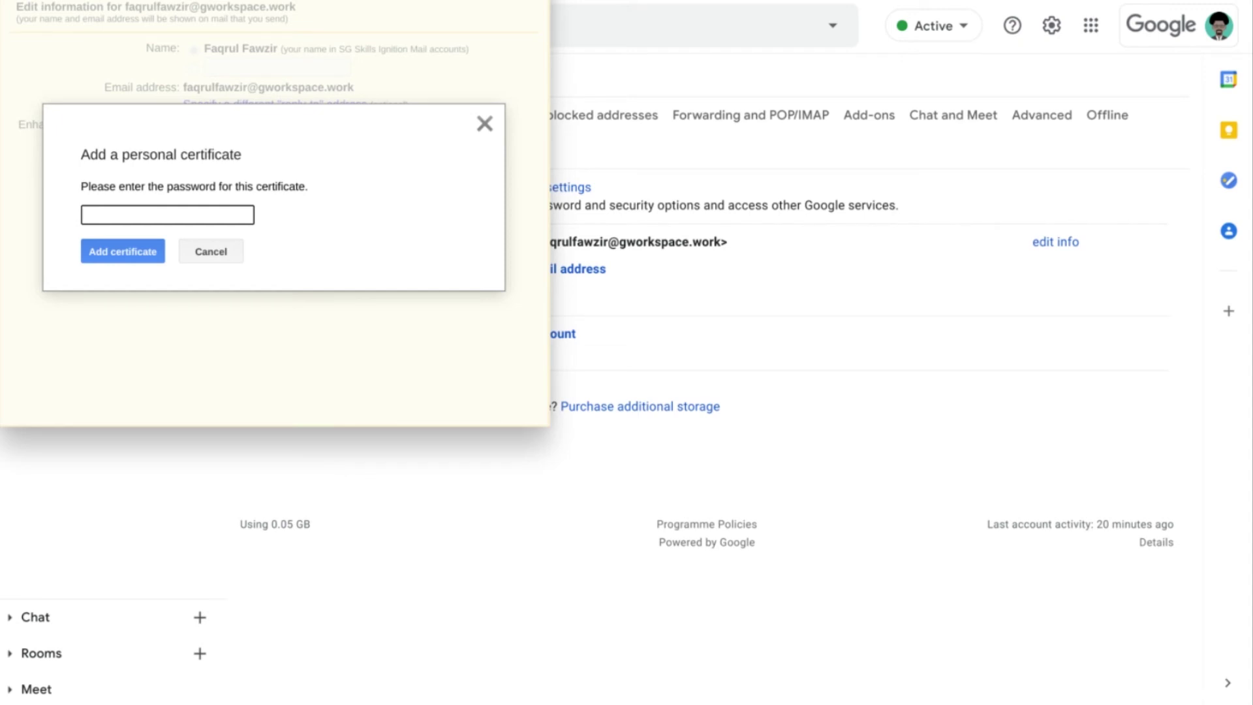
text(••••••••)
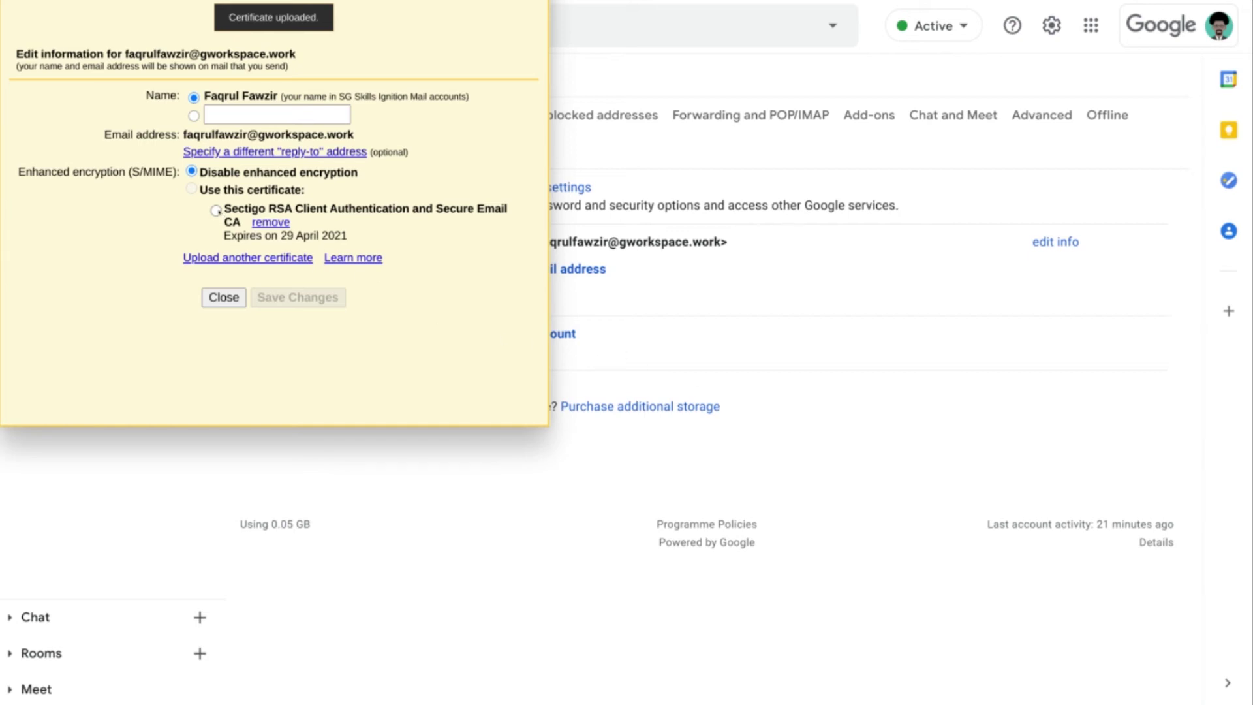
Select the Sectigo certificate for enhanced encryption and close the edit window
click(215, 210)
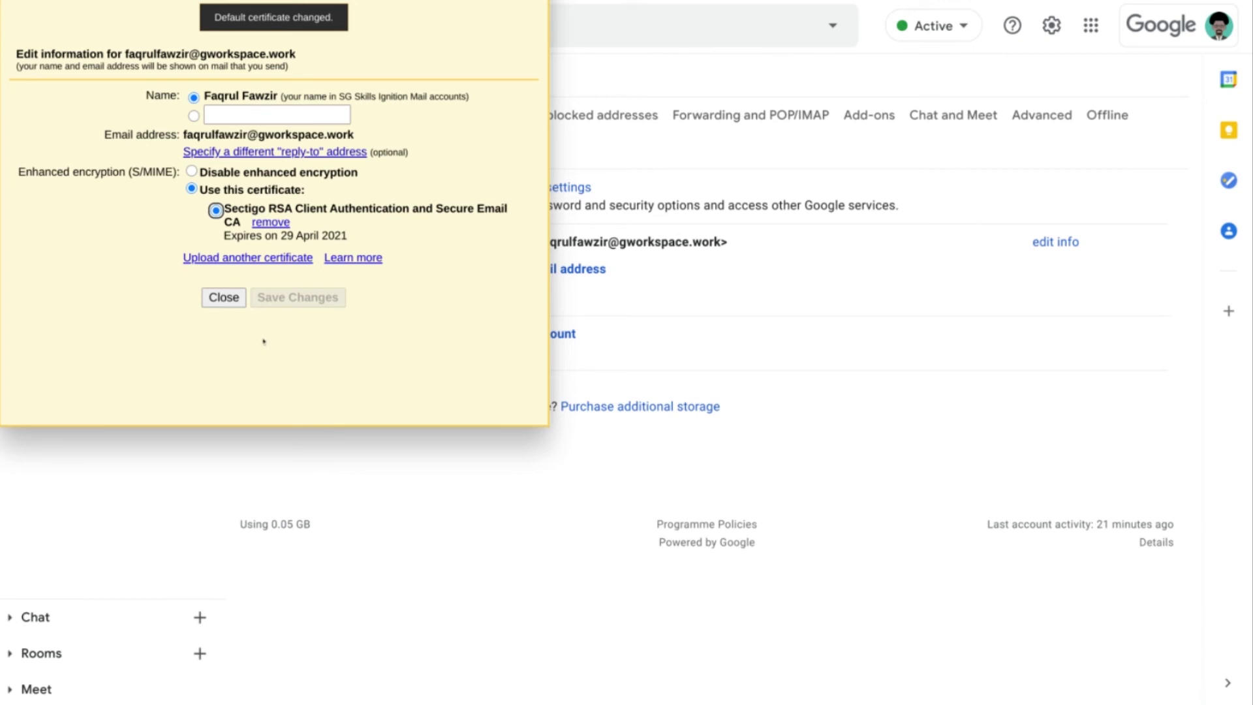
click(224, 297)
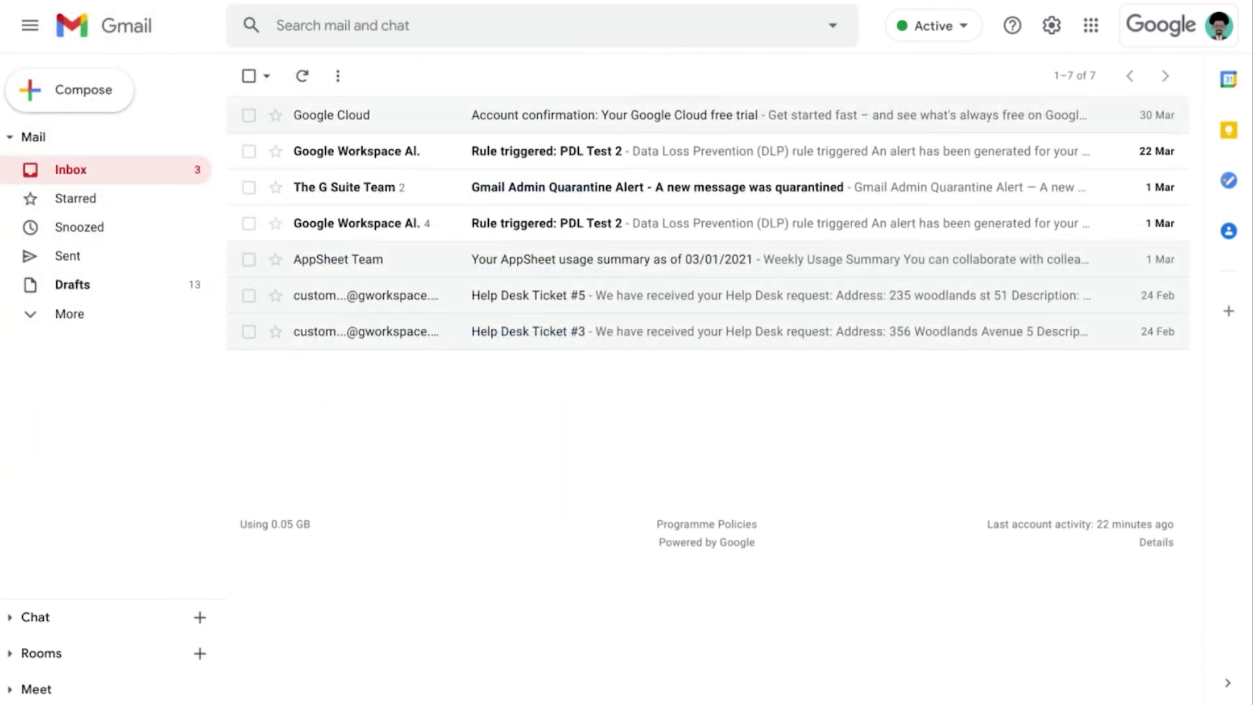
Compose a message to a suggested colleague and view its enhanced S/MIME security details
click(84, 91)
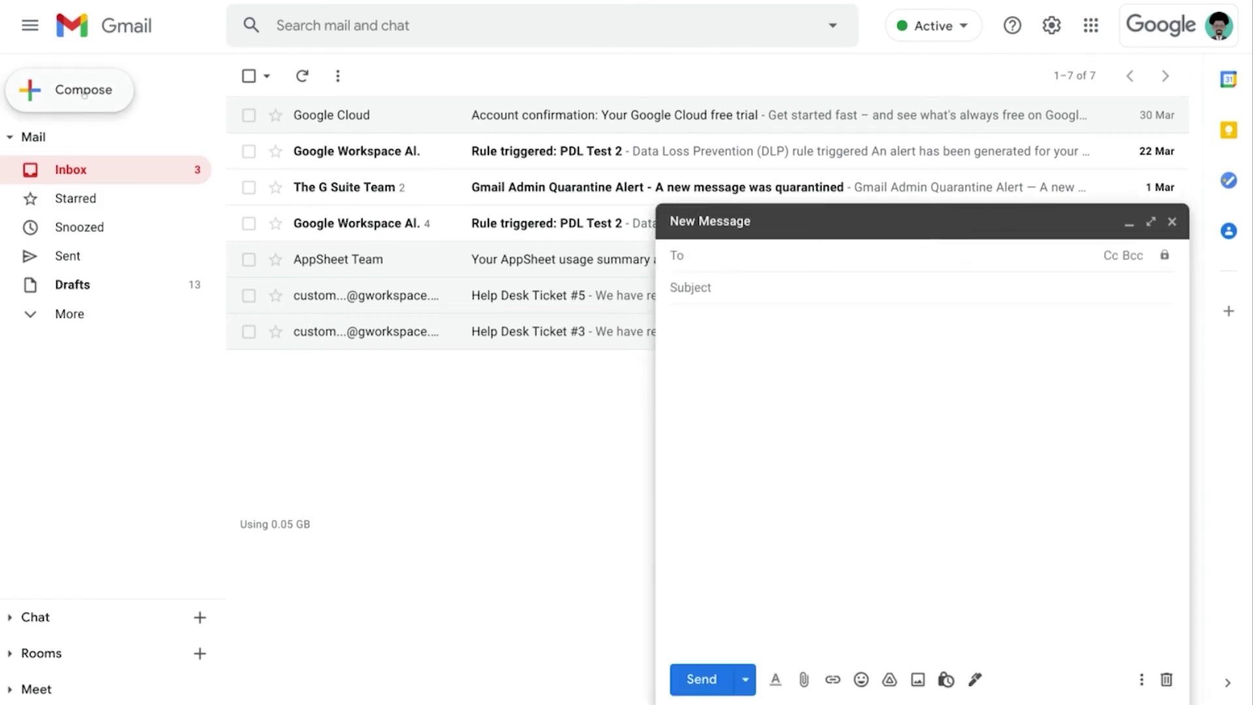
text(ar)
key(Return)
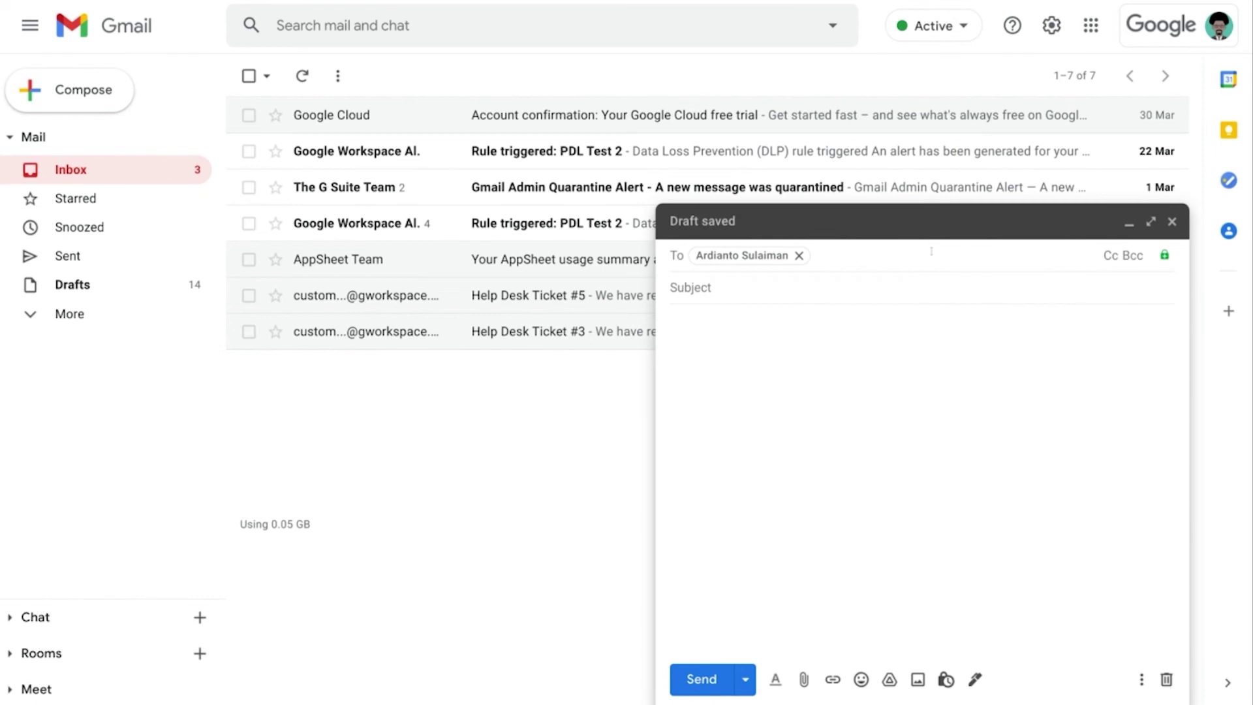
click(1161, 259)
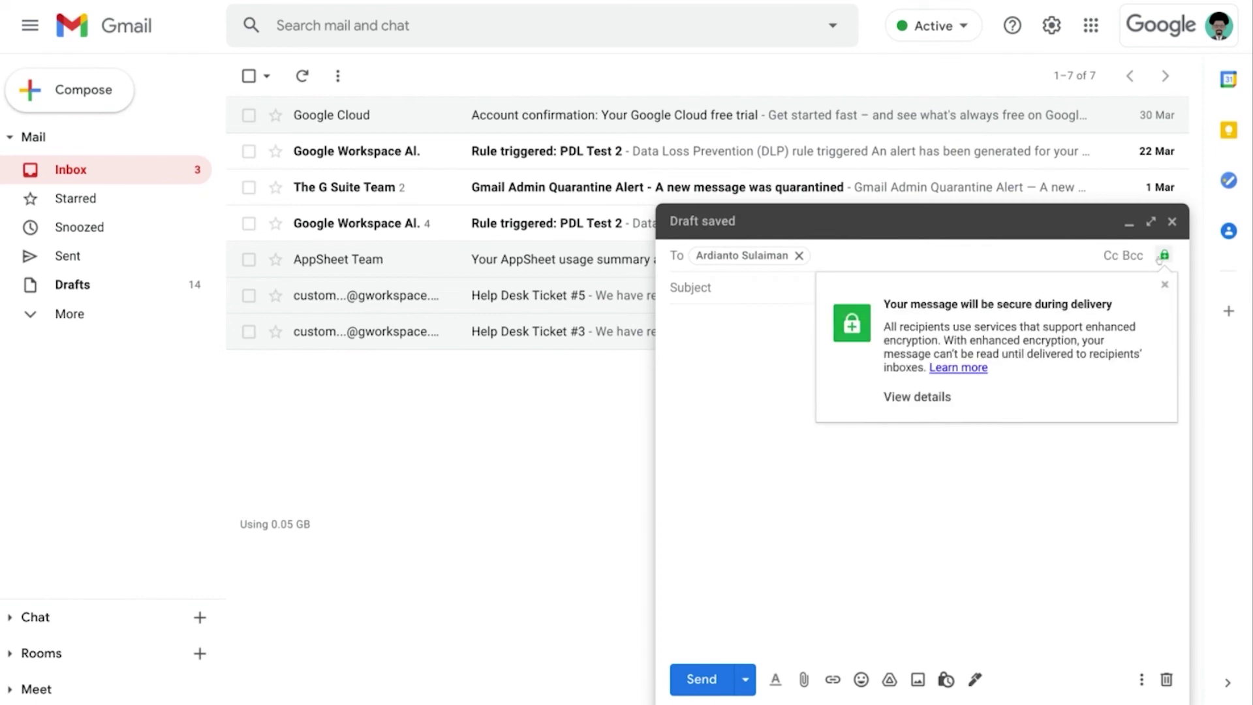
click(939, 398)
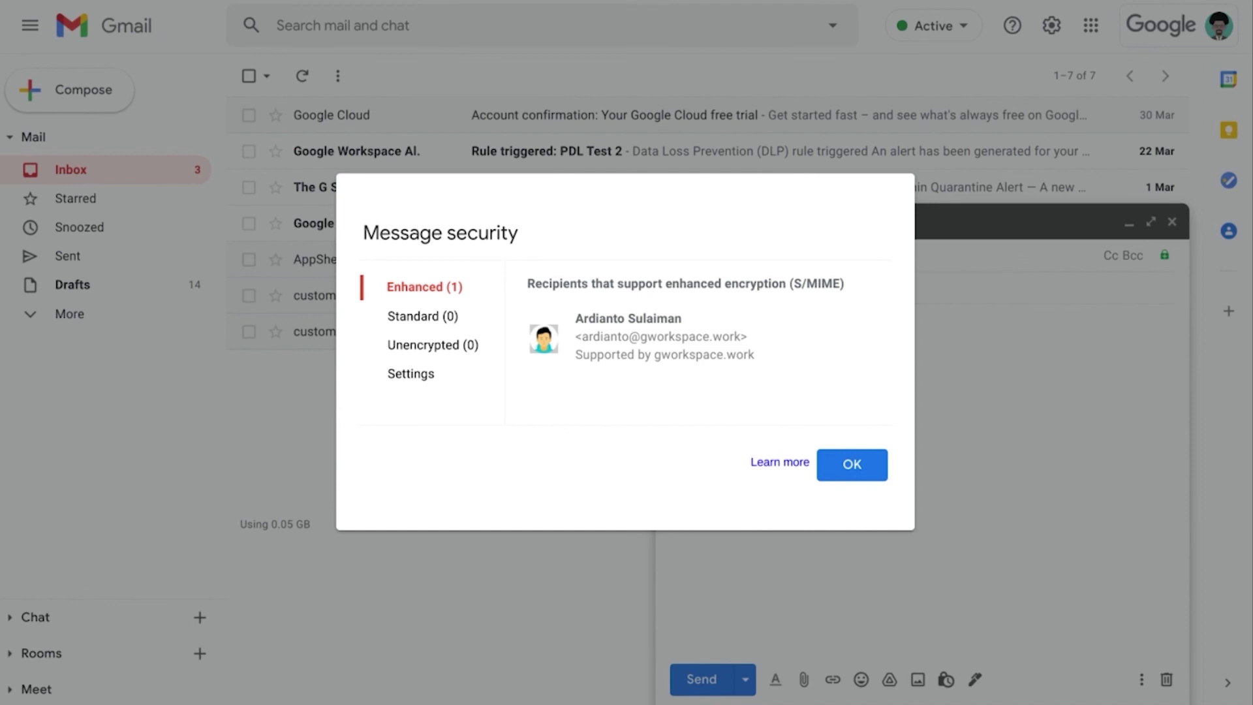
Replace the recipient with another colleague and view the message's standard TLS security details
click(852, 464)
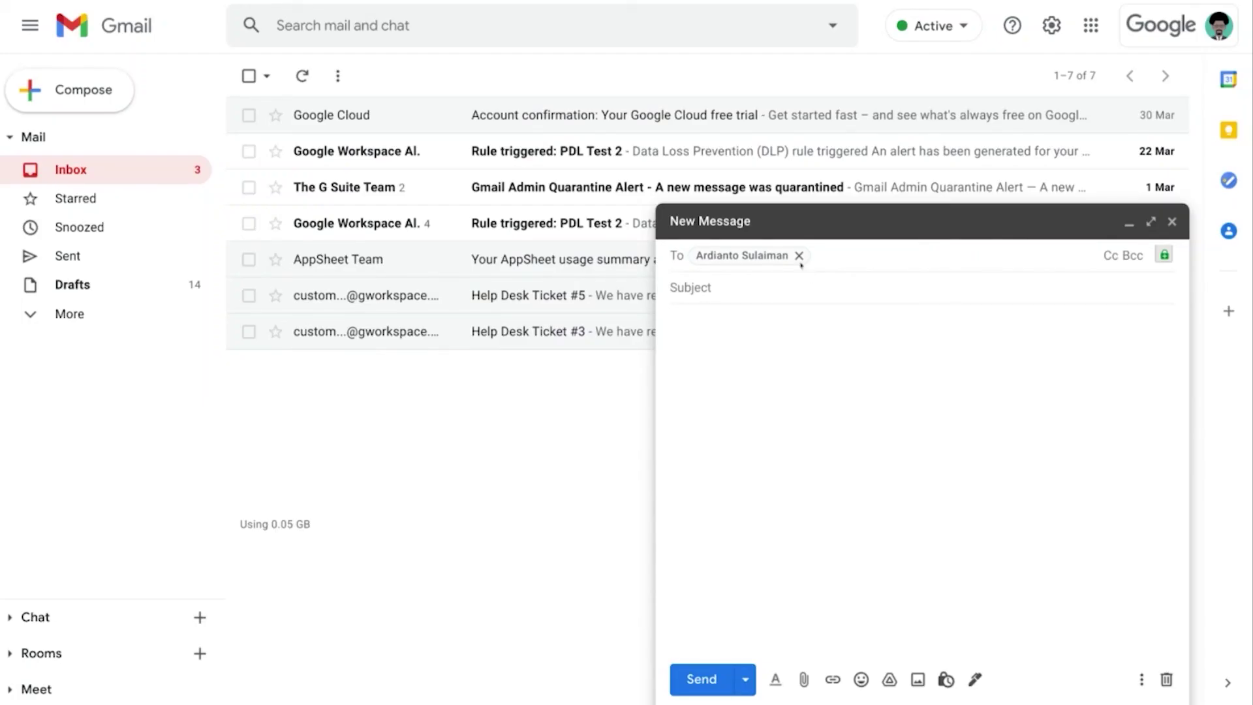
click(799, 255)
text(jo)
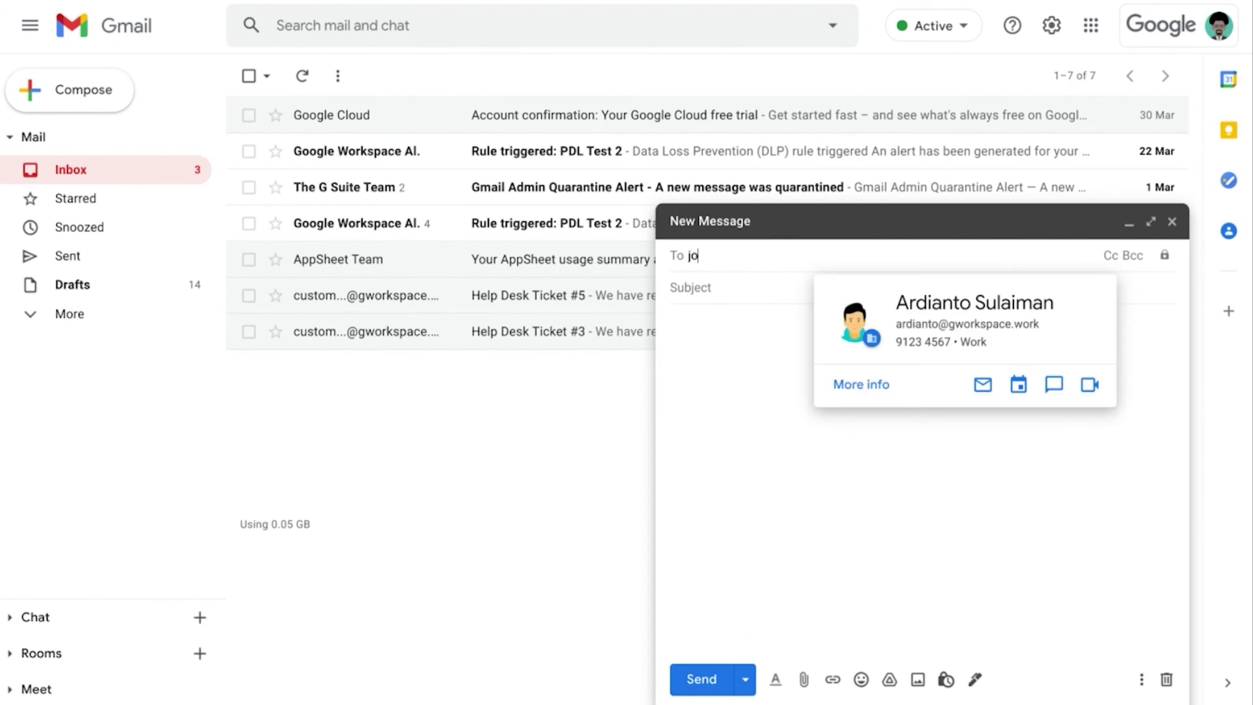
text(nat)
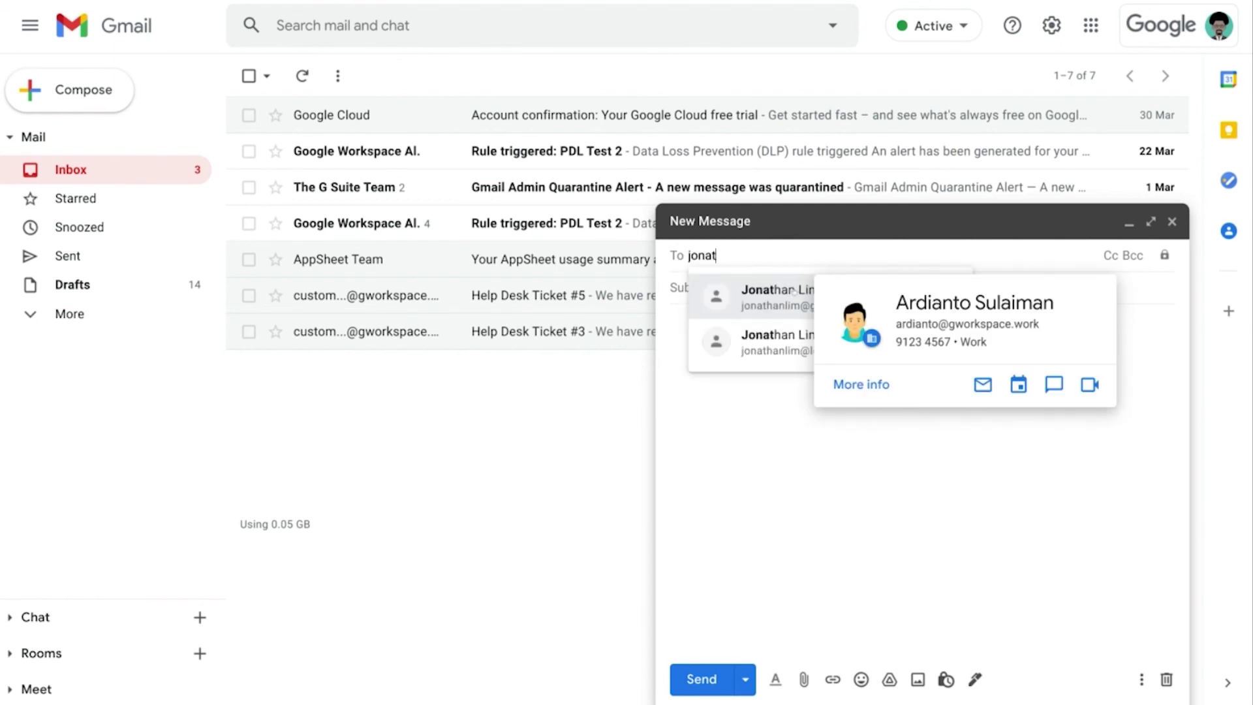
click(795, 291)
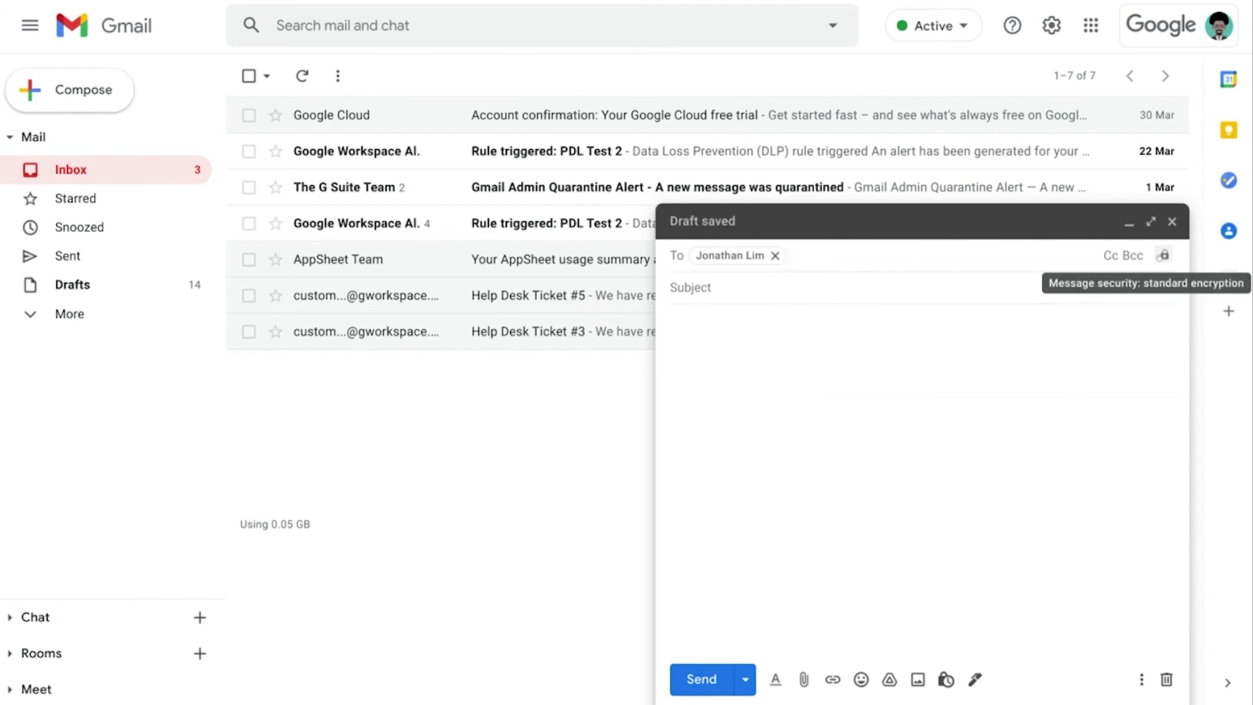
click(1164, 255)
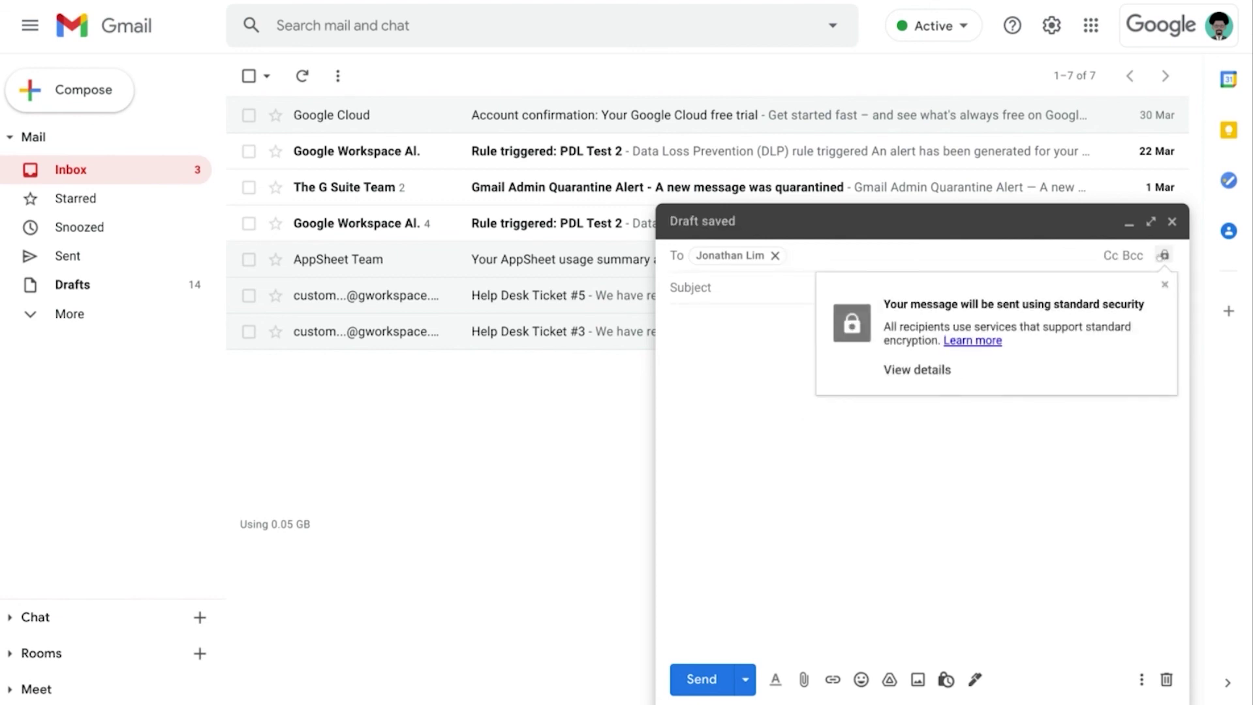
click(942, 369)
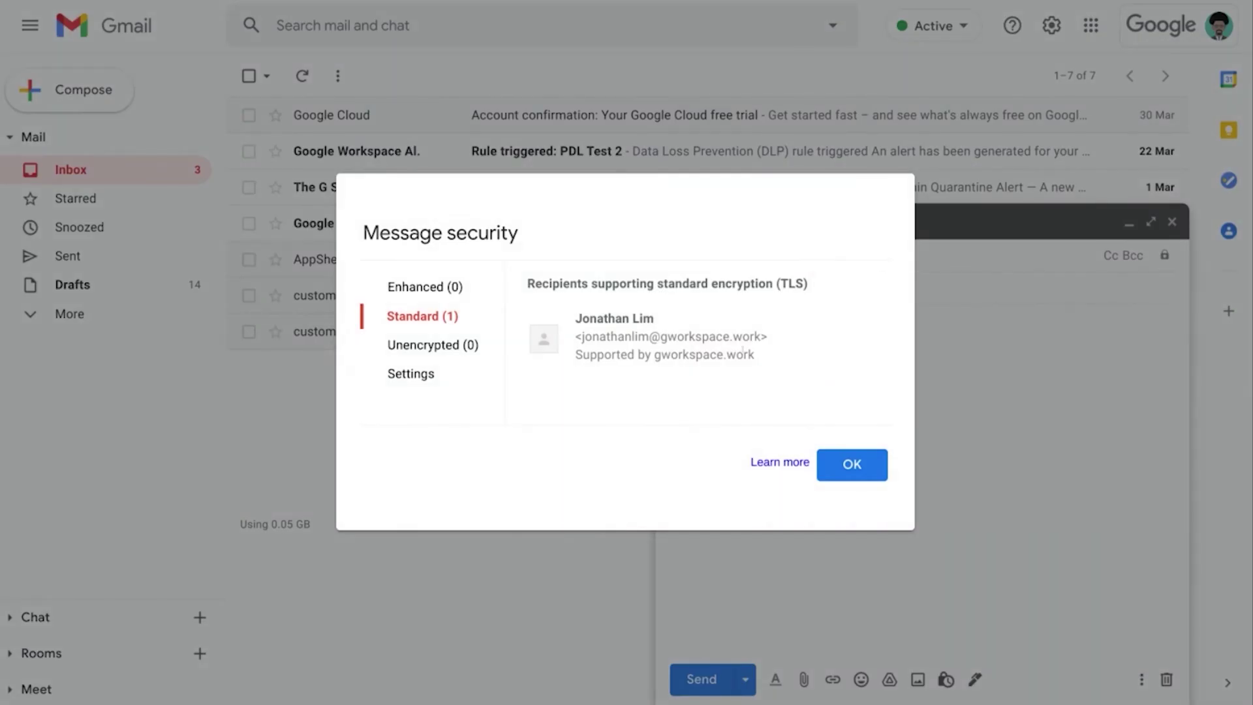